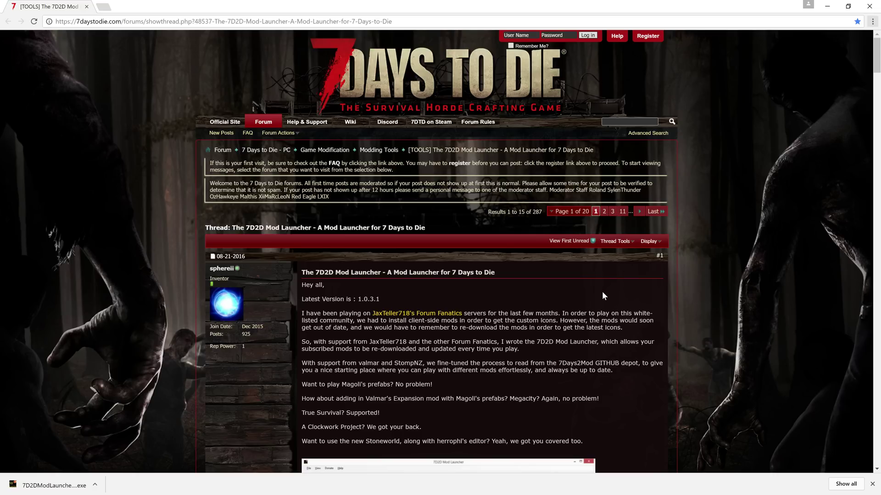
scroll(386, 66, "down", 2)
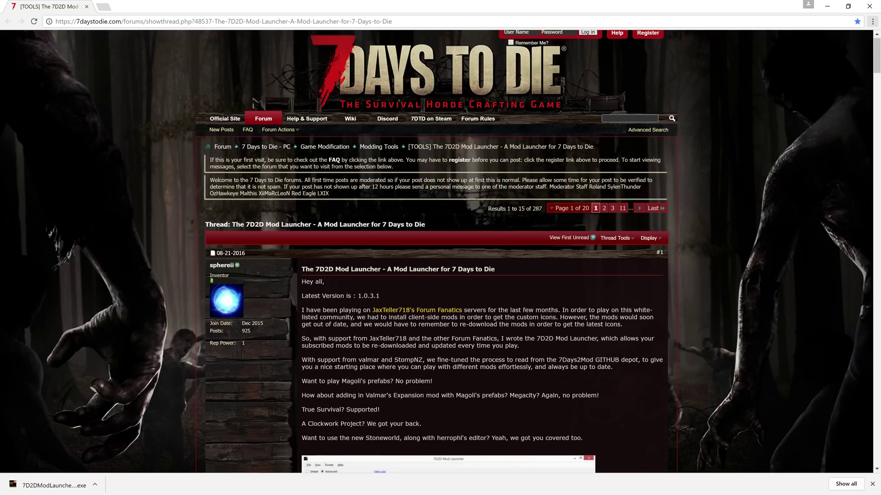
scroll(385, 65, "up", 2)
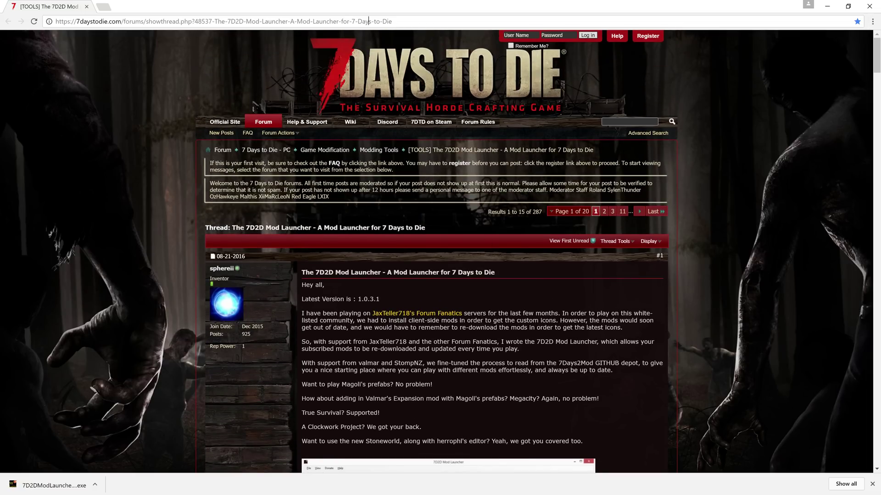
key("ctrl+l")
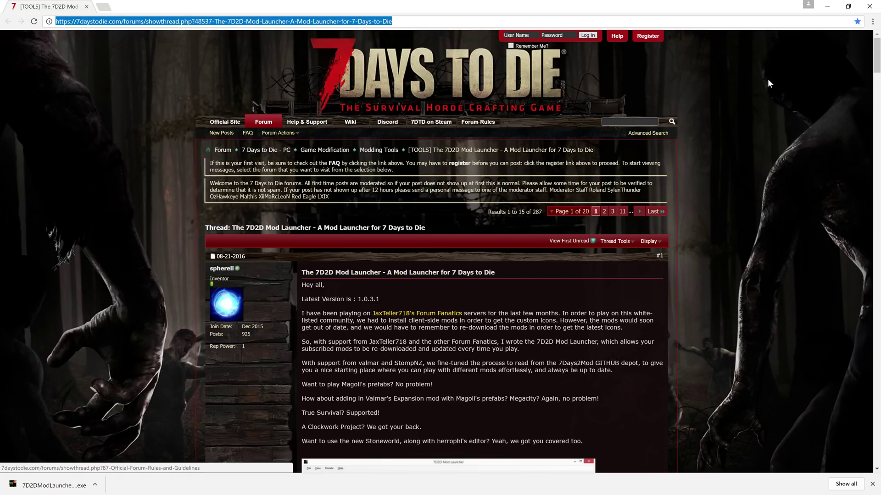
key("alt+Tab")
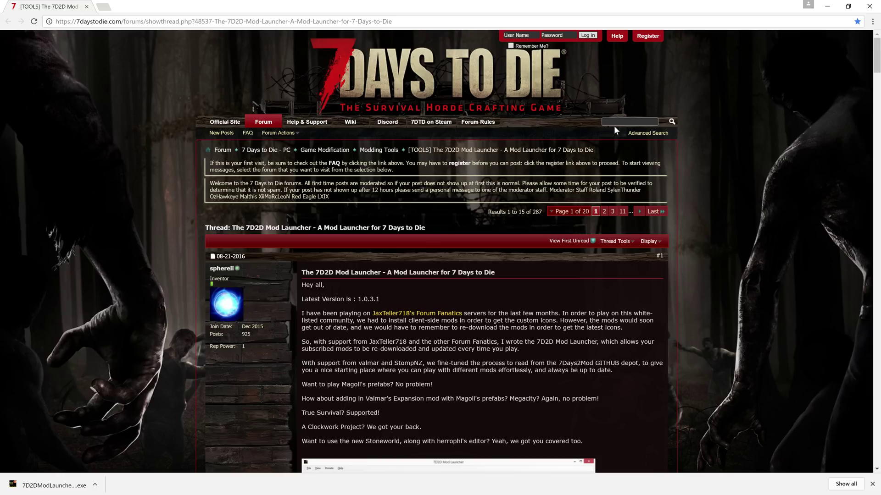
Read the 7D2D Mod Launcher forum post through its features and modes down to the installation options.
scroll(441, 229, "down", 1)
scroll(433, 248, "down", 1)
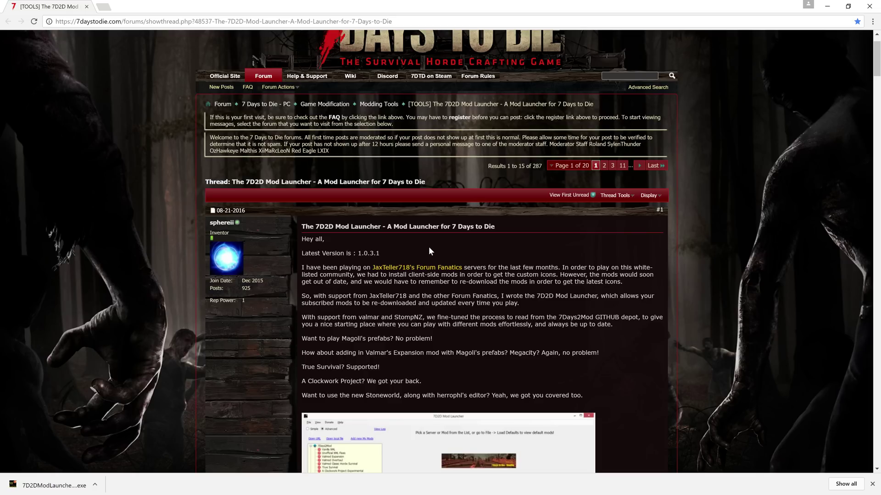
scroll(430, 250, "down", 1)
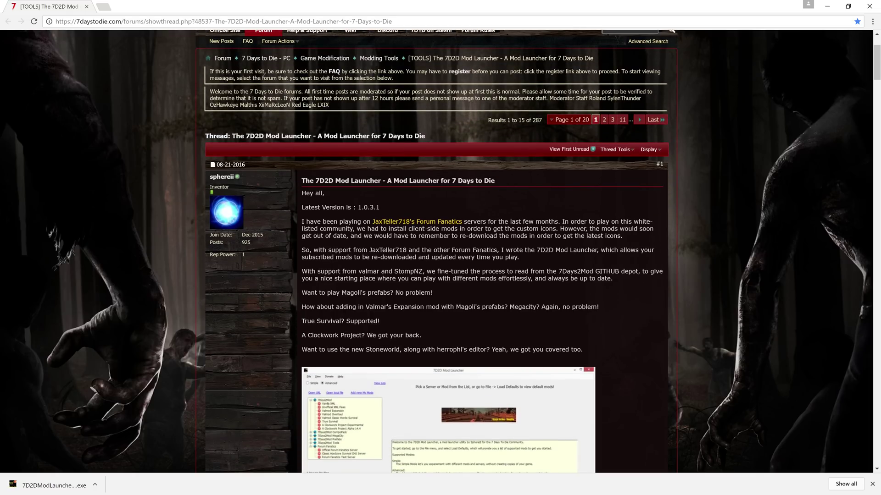
scroll(433, 285, "down", 6)
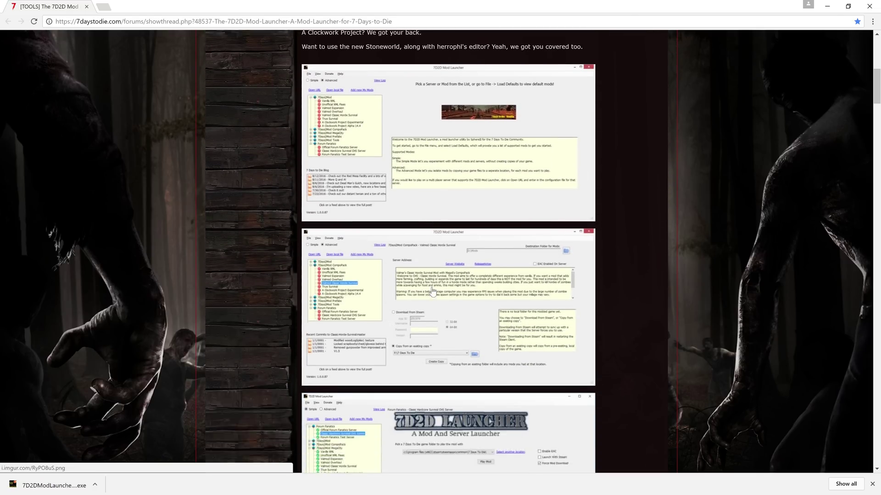
scroll(433, 290, "down", 7)
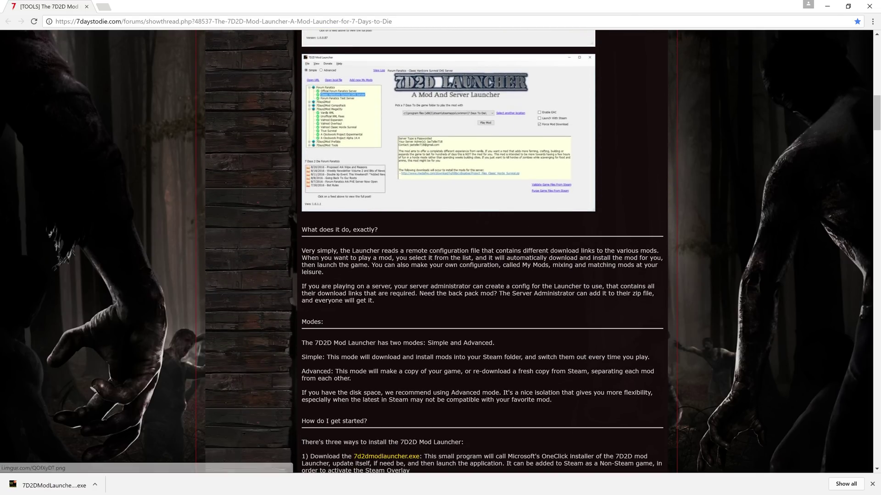
scroll(430, 287, "down", 2)
scroll(419, 238, "down", 3)
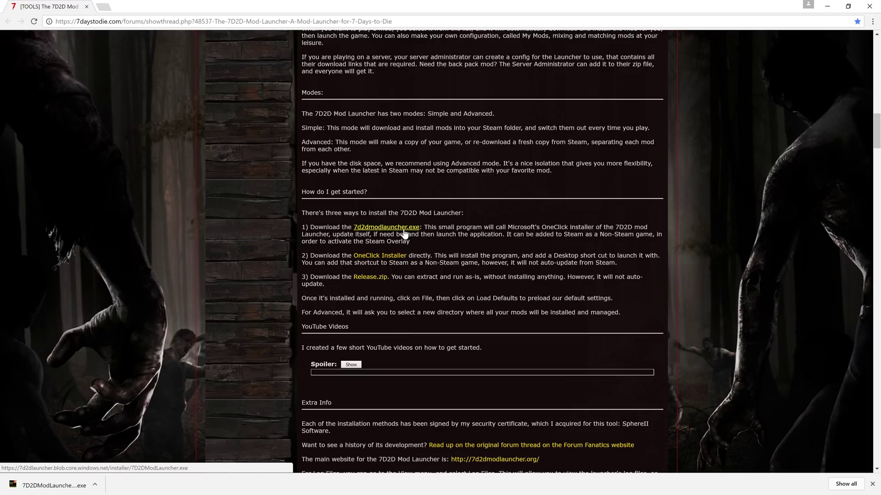
Run the downloaded 7D2D Mod Launcher executable and minimize the browser so the launcher sits over the desktop.
left_click(86, 490)
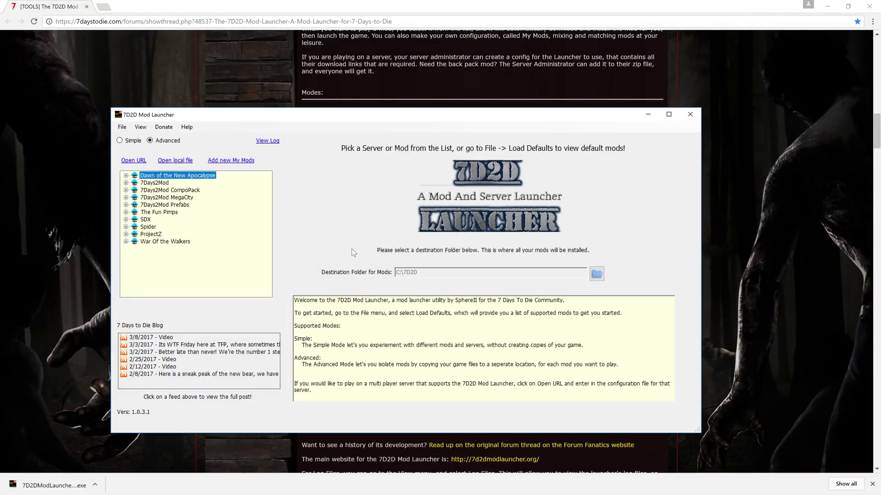
left_click_drag(468, 111, 537, 99)
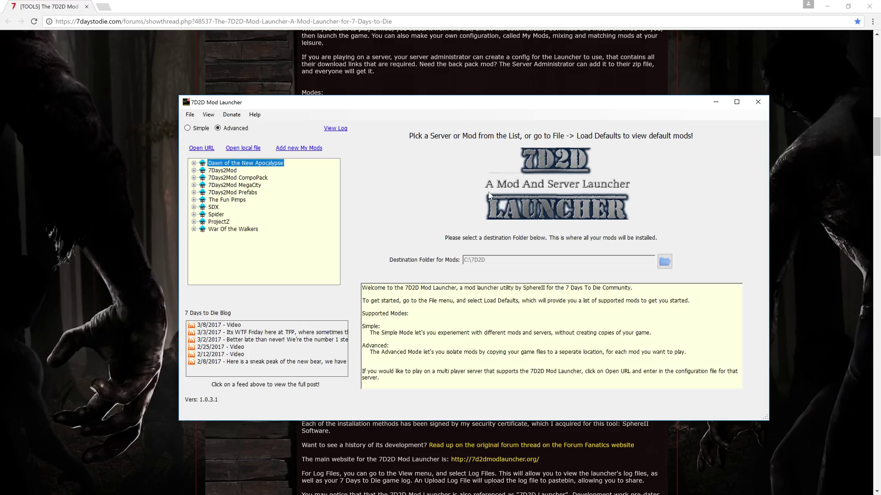
left_click_drag(428, 105, 471, 90)
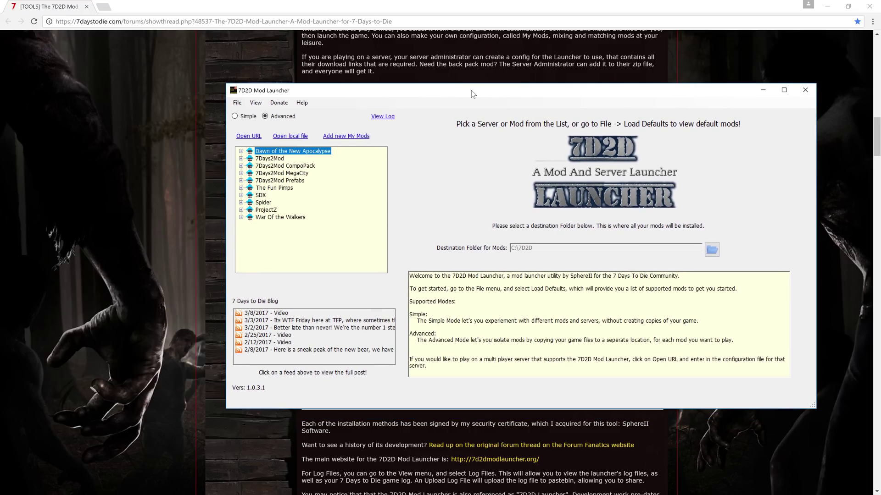
left_click(829, 6)
left_click_drag(530, 92, 533, 80)
left_click(58, 210)
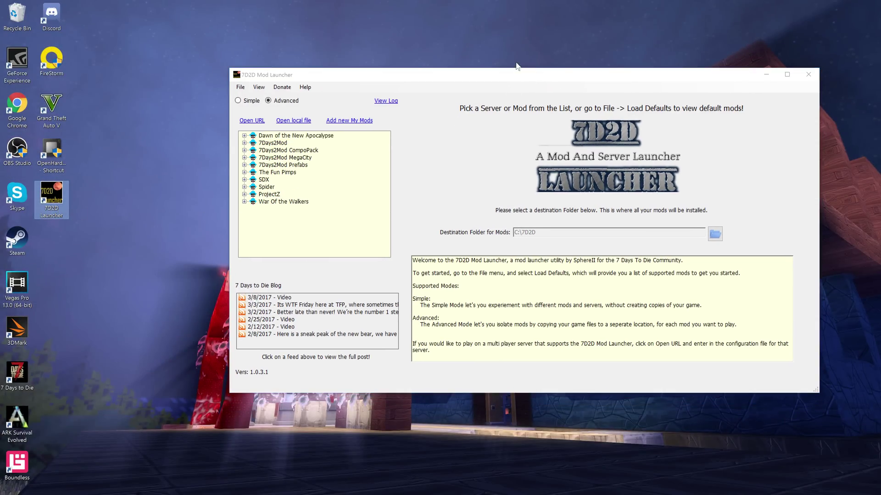
Open the launcher's folder chooser for the mods' destination and close it without picking a folder.
left_click(514, 79)
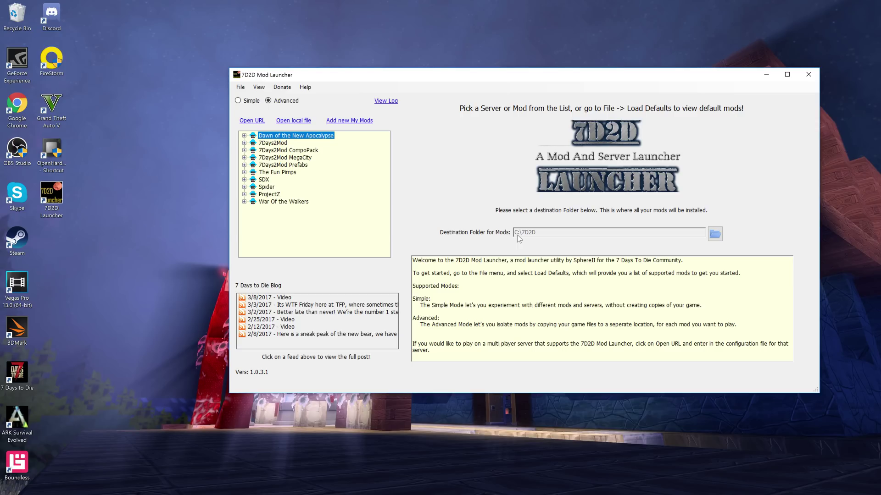
left_click(715, 233)
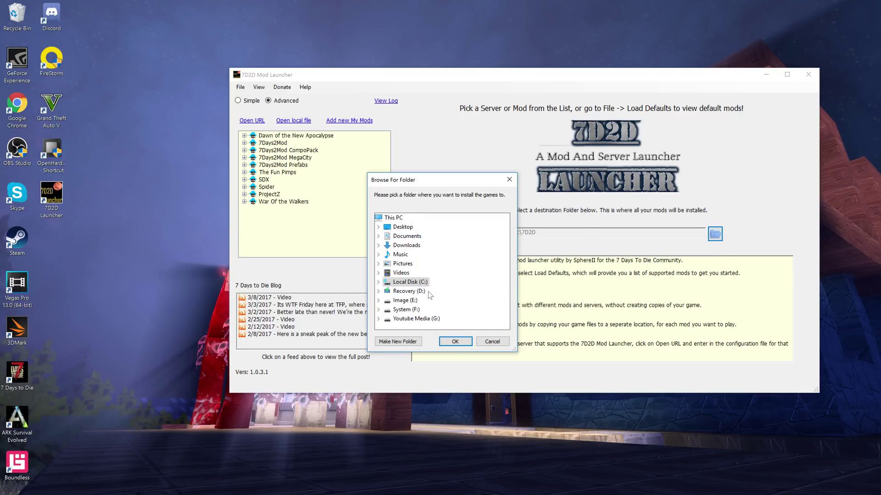
left_click(509, 180)
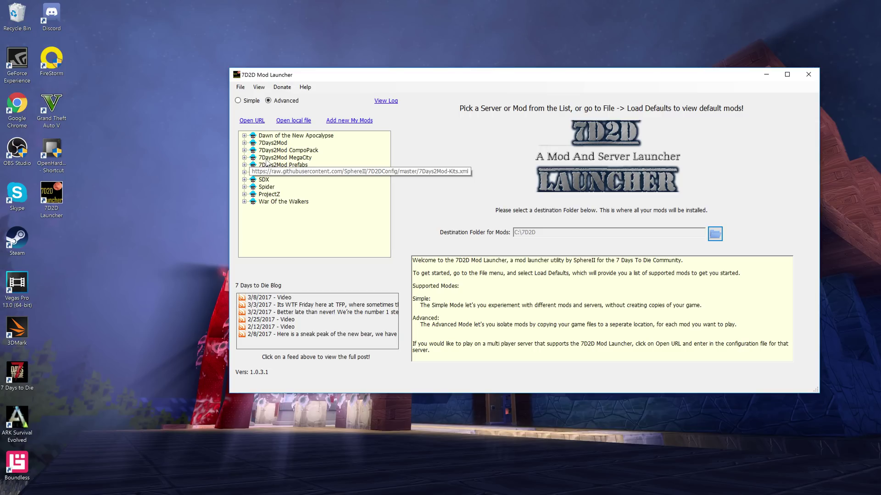
Expand The Fun Pimps group, look through its game versions, and collapse the group again.
left_click(244, 173)
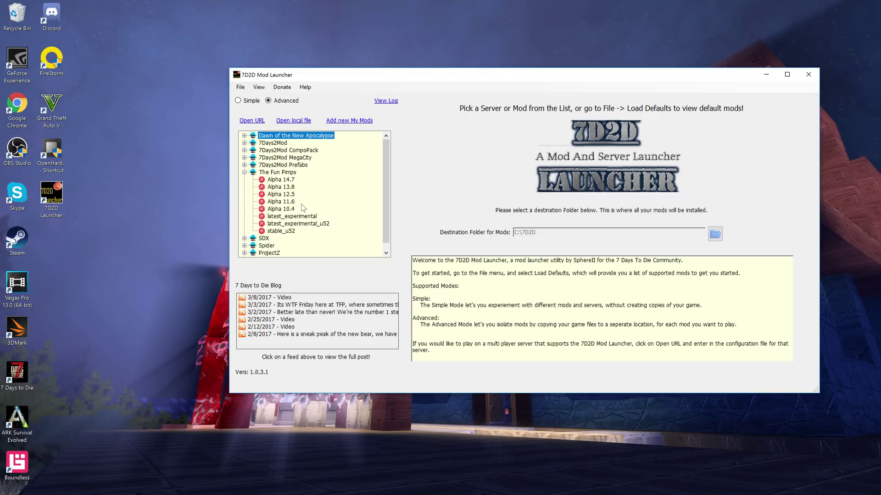
left_click(293, 231)
left_click(293, 223)
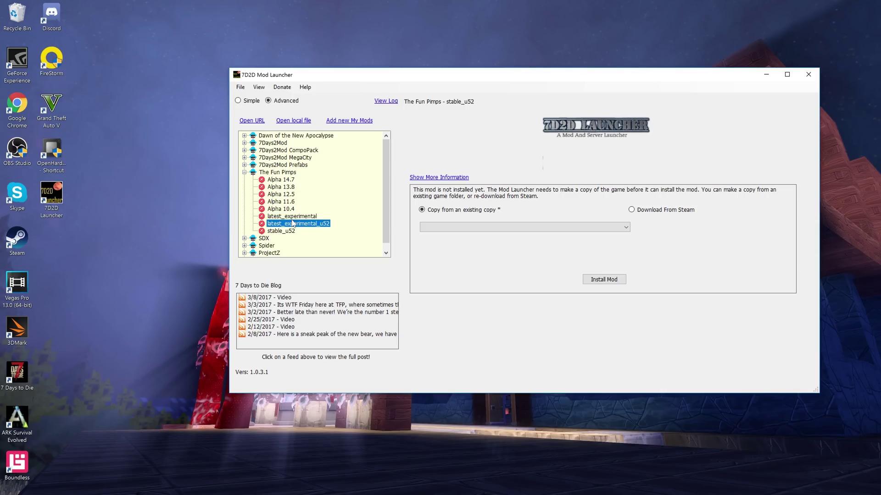
left_click(280, 202)
left_click(278, 194)
left_click(277, 187)
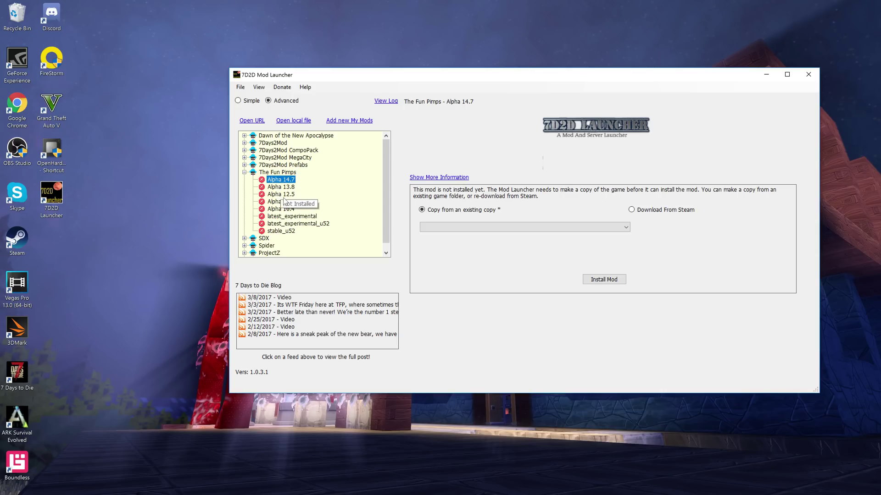
key("Down")
key("Down")
key("Down")
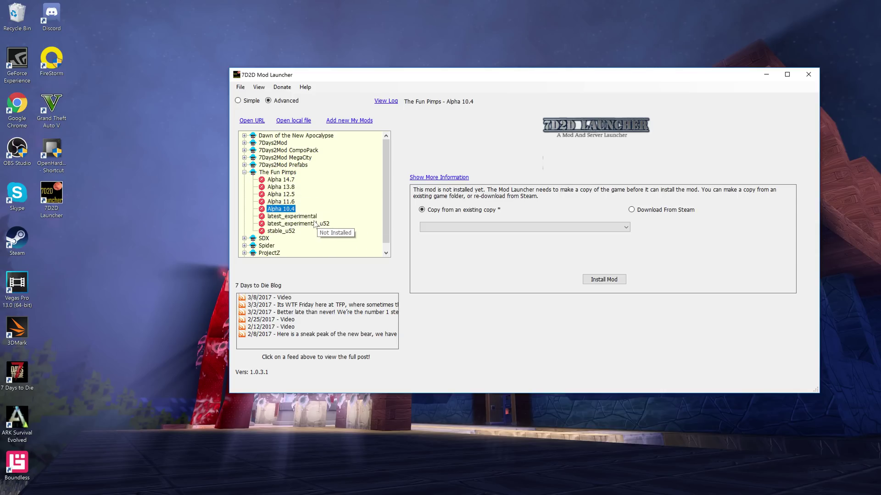
left_click(244, 173)
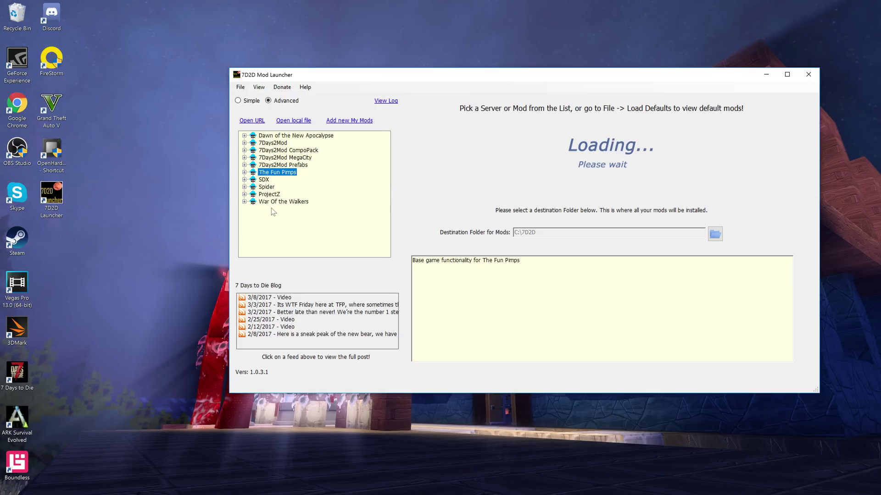
Look through the mods offered in the SDX, Spider and Dawn of the New Apocalypse groups.
left_click(244, 180)
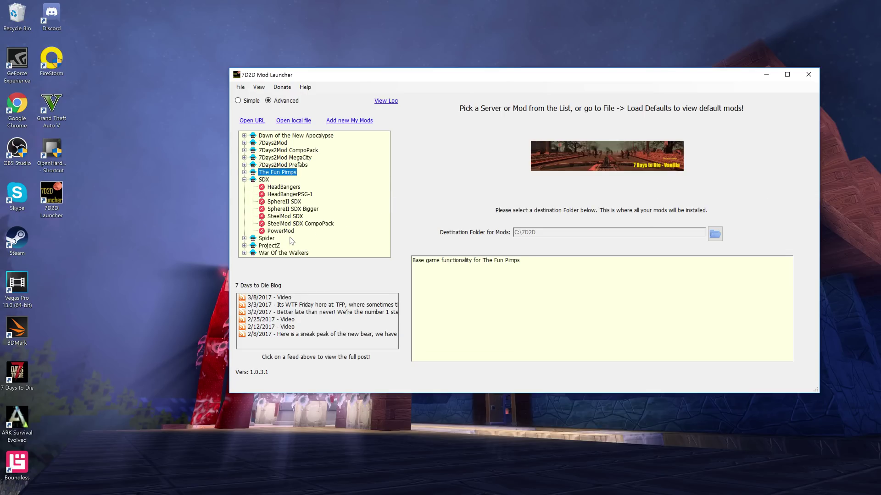
left_click(244, 179)
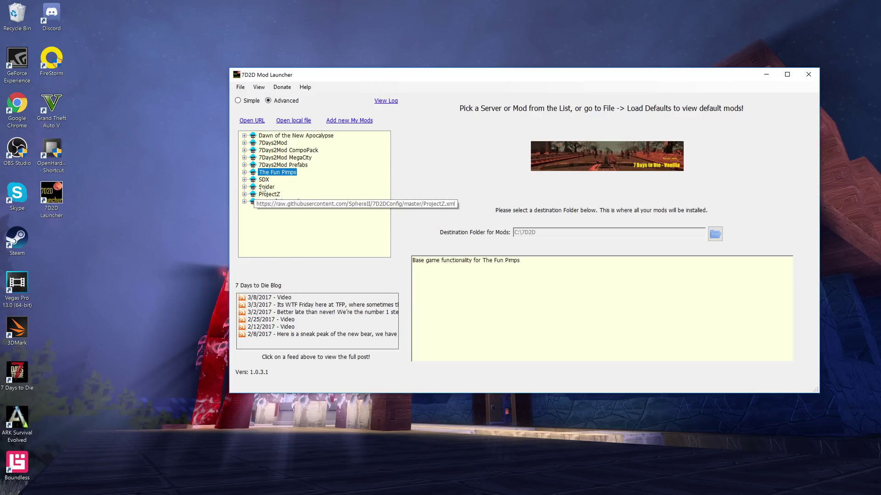
left_click(244, 187)
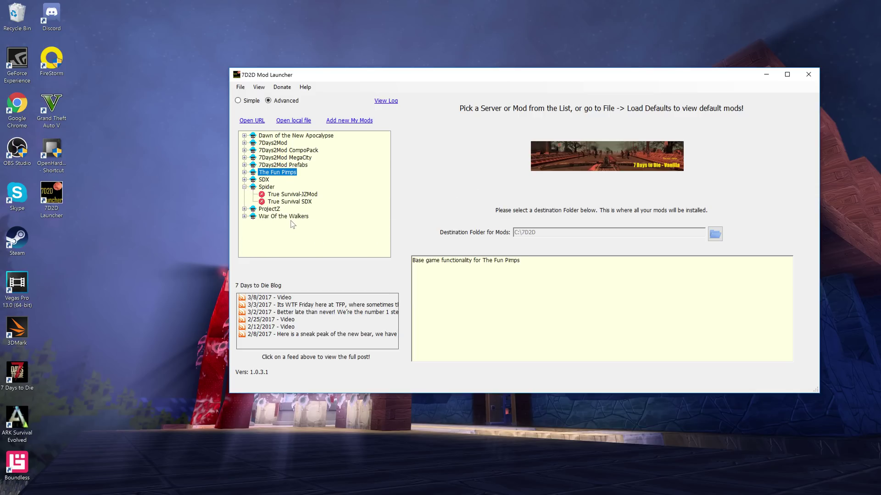
left_click(244, 187)
left_click(244, 136)
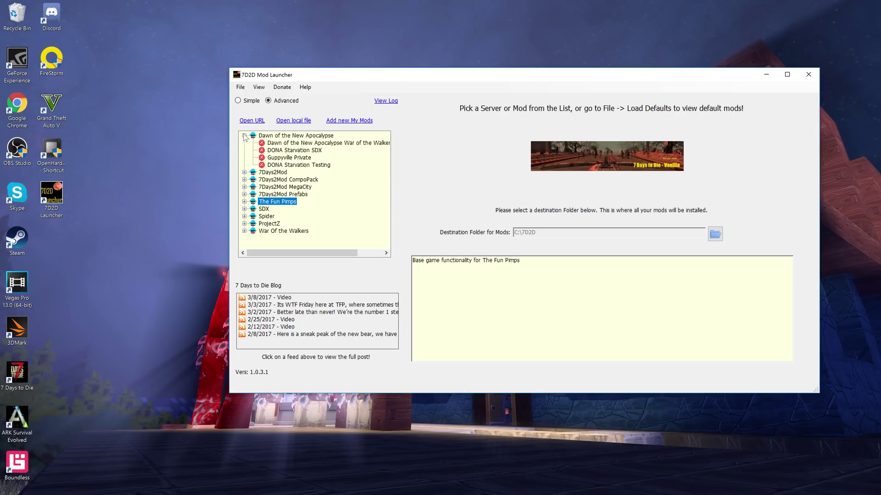
left_click(300, 151)
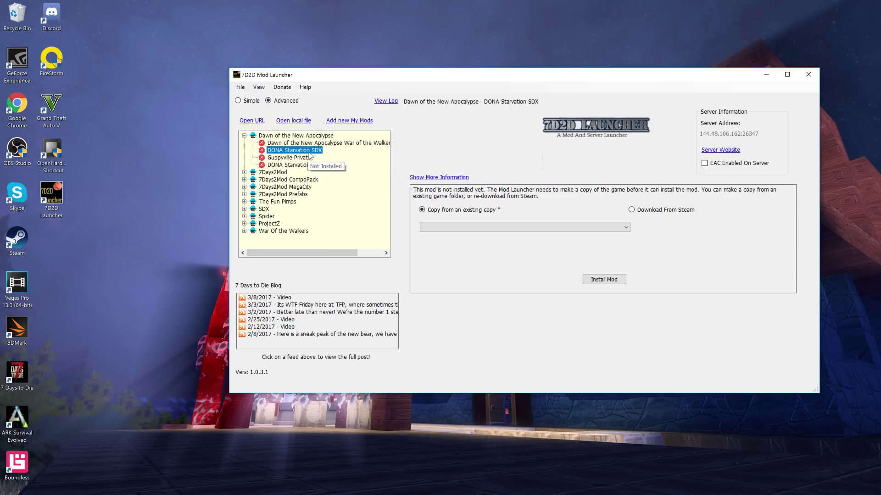
left_click(245, 136)
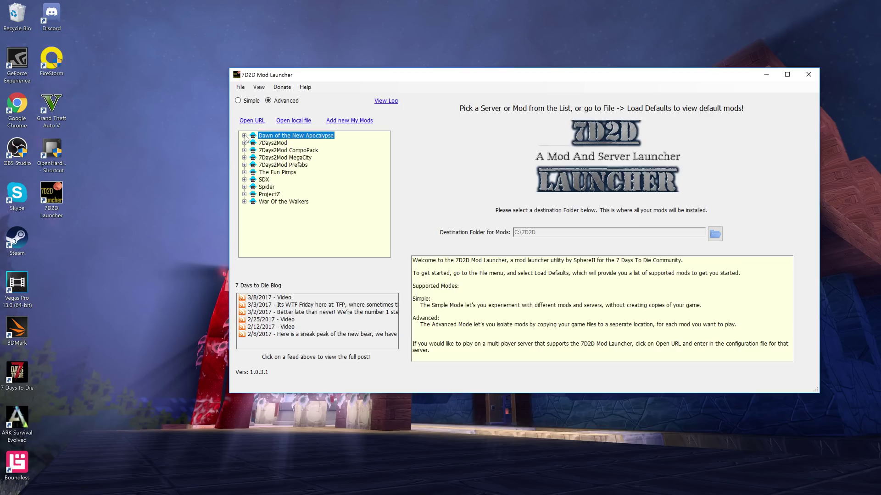
left_click(244, 180)
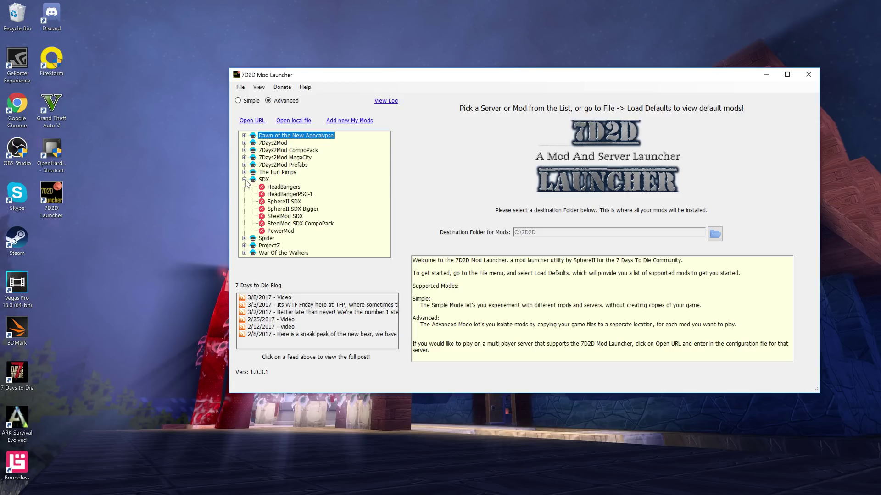
left_click(244, 180)
Install True Survival SDX from the Spider group by copying the existing 7 Days To Die folder in steamapps\common.
left_click(245, 188)
left_click(275, 202)
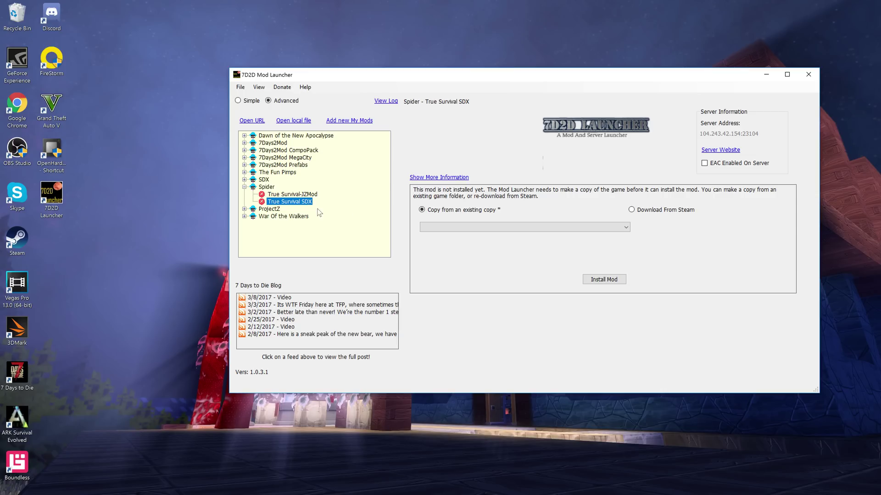
left_click(452, 212)
left_click(485, 224)
left_click(485, 242)
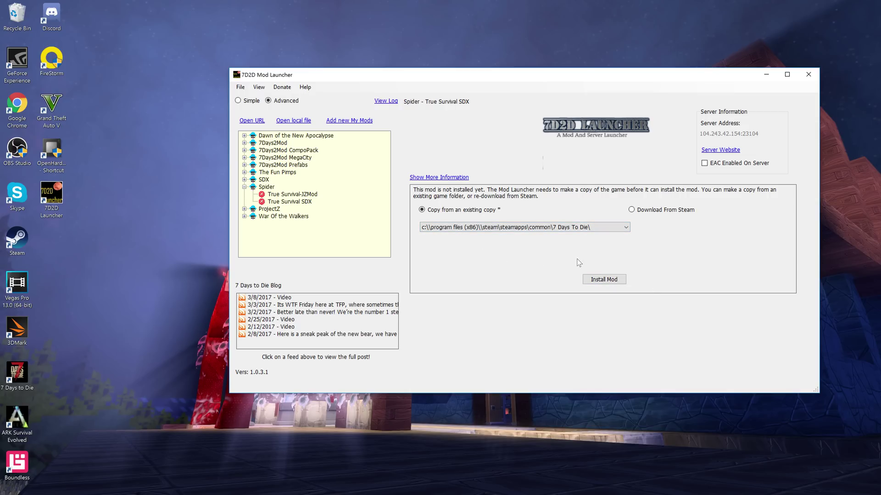
left_click(599, 282)
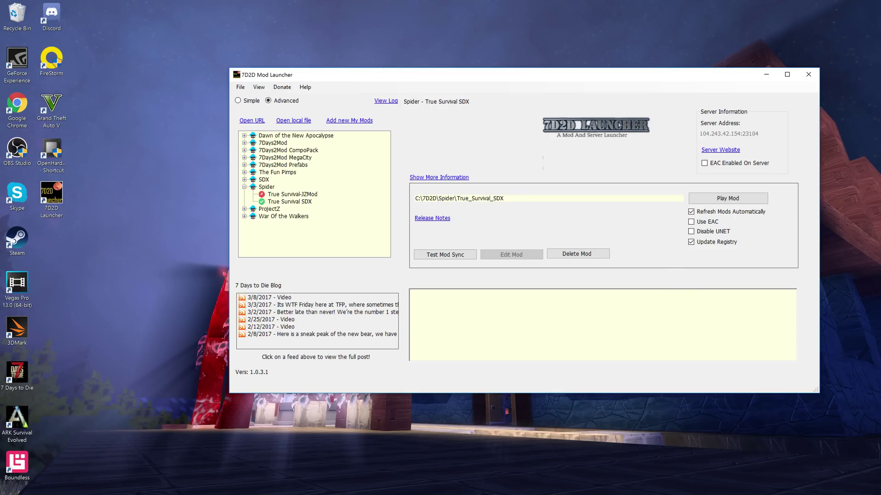
Switch to Steam and open the game launcher for 7 Days to Die from the library.
double_click(17, 239)
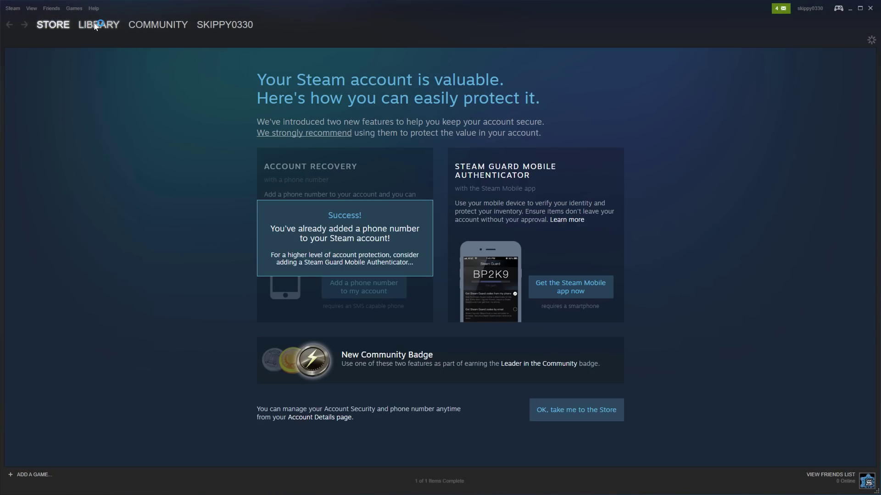
left_click(107, 25)
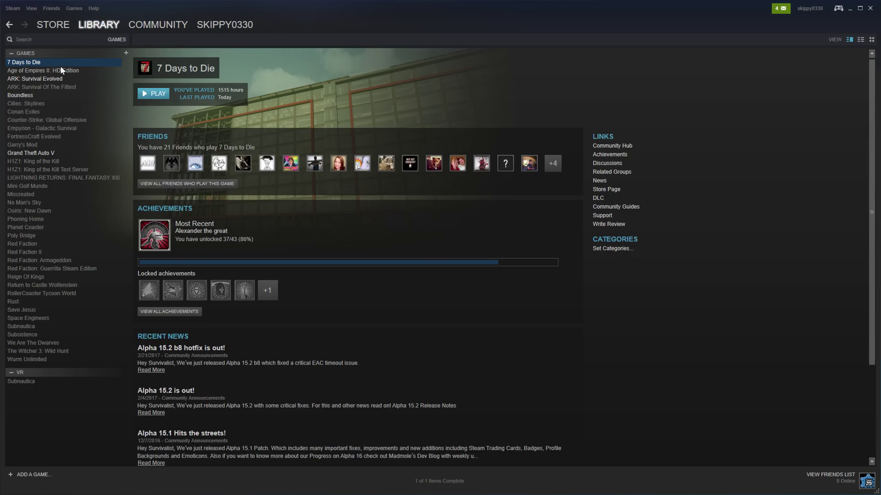
left_click(153, 96)
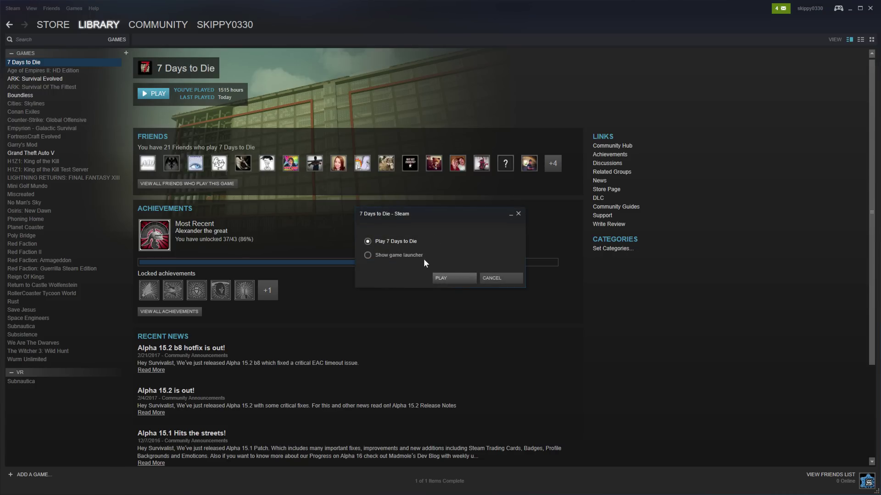
left_click(467, 279)
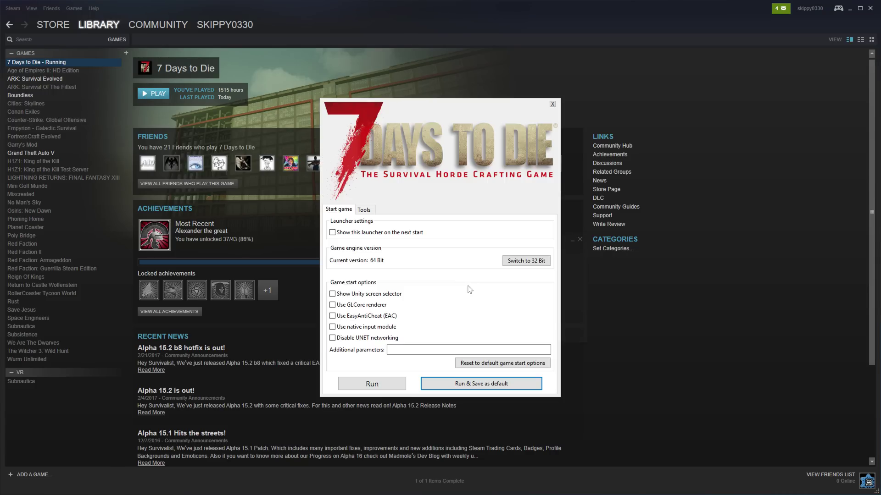
Toggle the Use EasyAntiCheat (EAC) start option and close the game launcher without running the game.
left_click(361, 317)
left_click(362, 319)
left_click(362, 319)
left_click(552, 104)
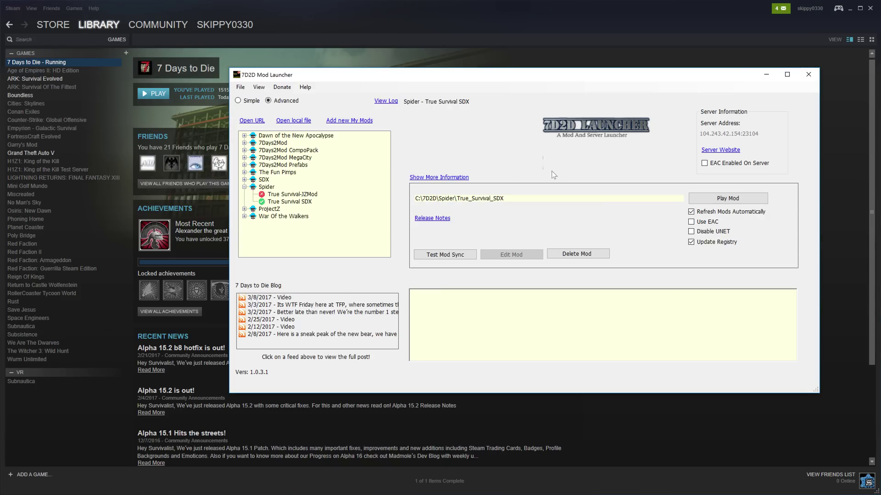
Return to the 7D2D Mod Launcher and start playing the True Survival SDX mod.
left_click(850, 9)
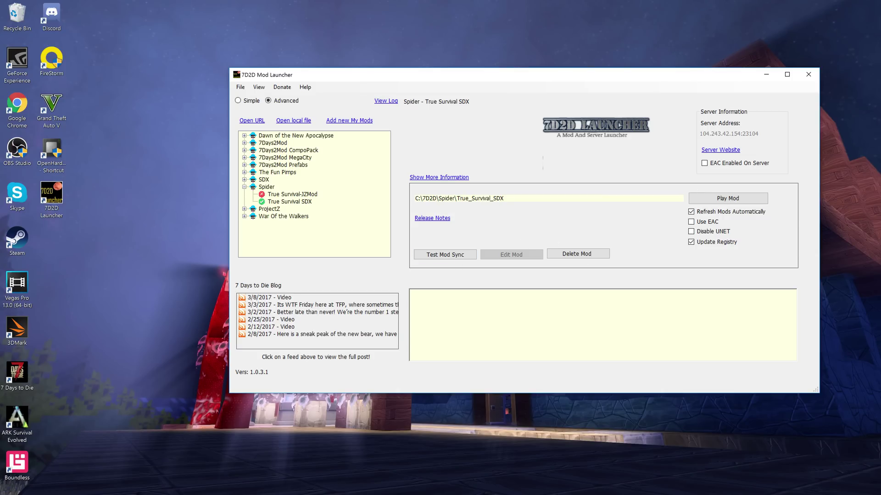
left_click(710, 202)
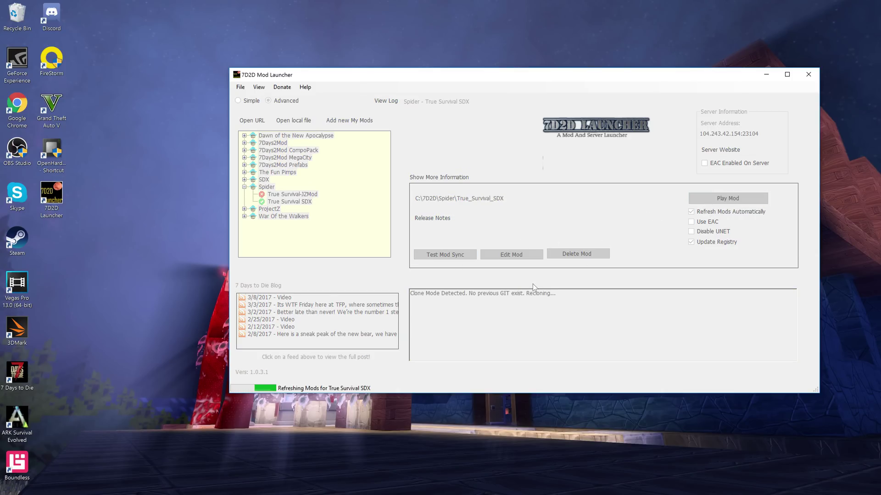